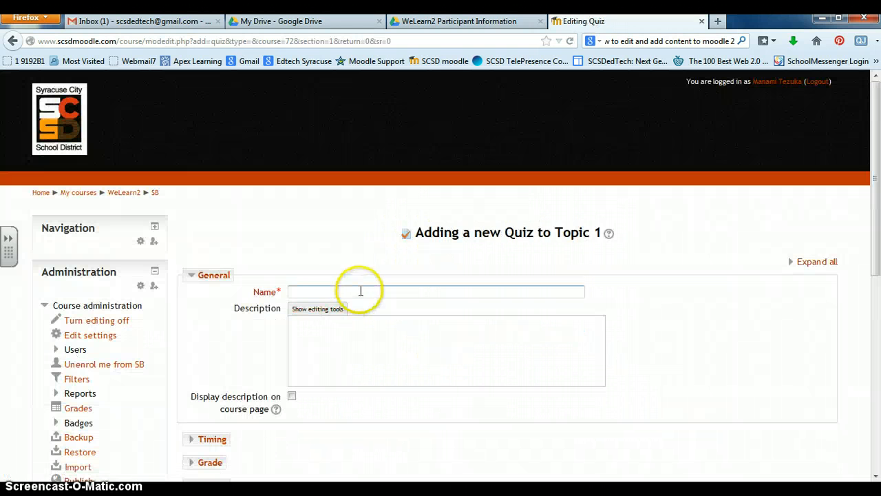
Step: Name the new quiz Quiz 1 and enter Chapters 3-5 as its description
click(360, 291)
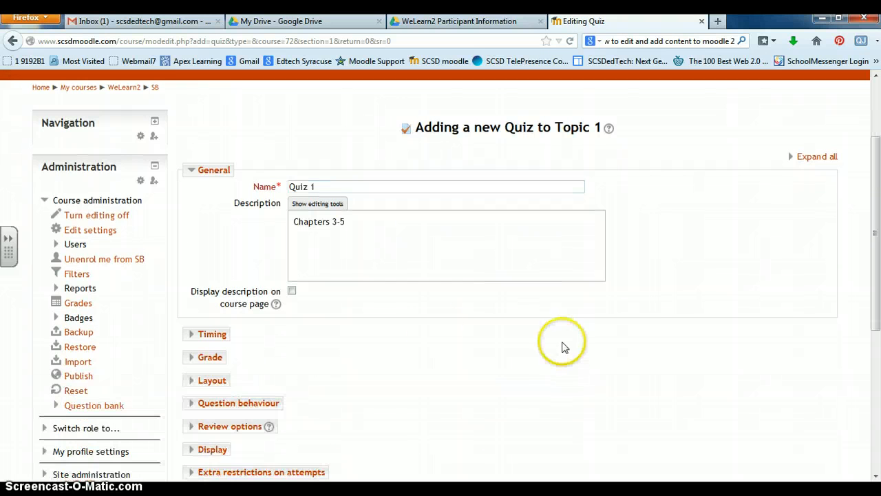
Step: Enable a quiz time limit of 30 minutes and check the choices for when time expires
click(196, 334)
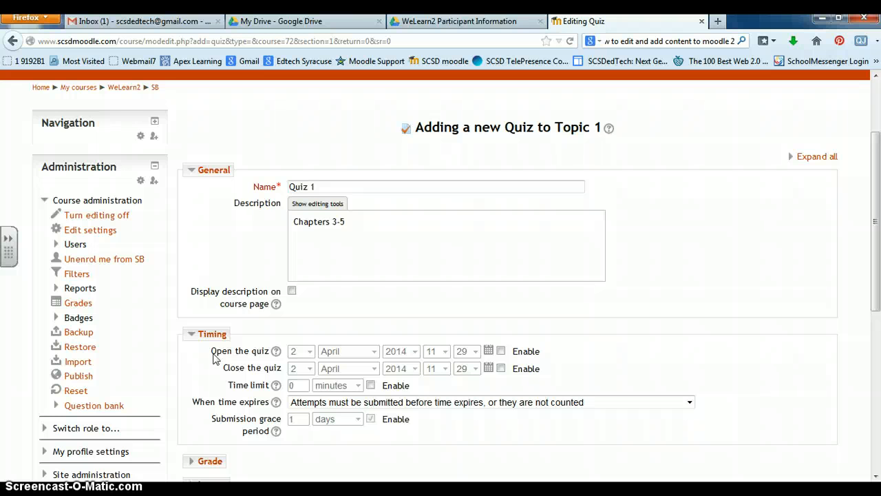
click(502, 352)
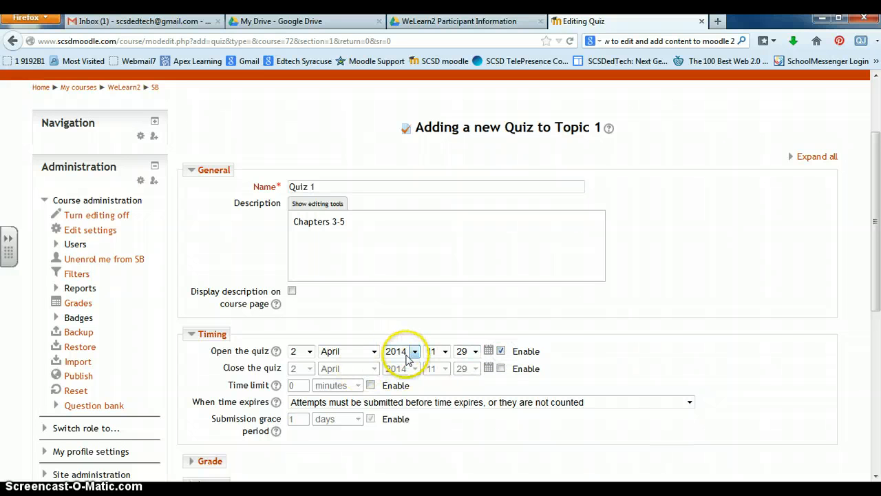
click(502, 352)
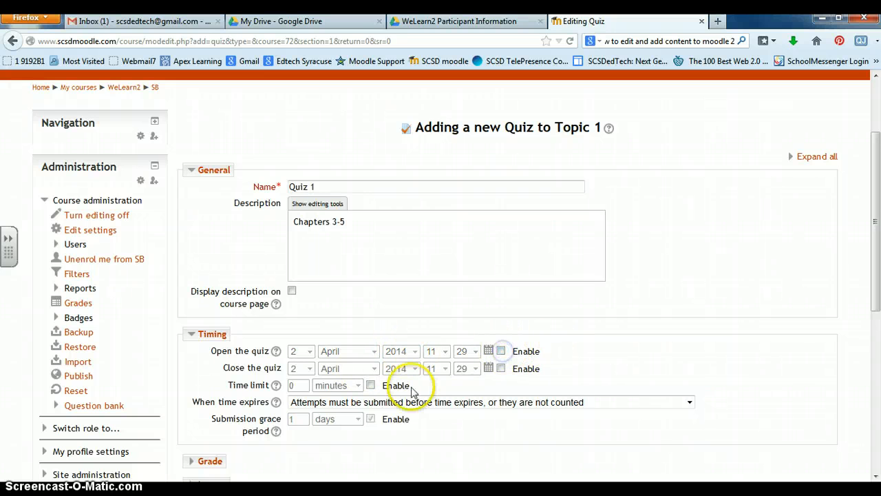
click(371, 386)
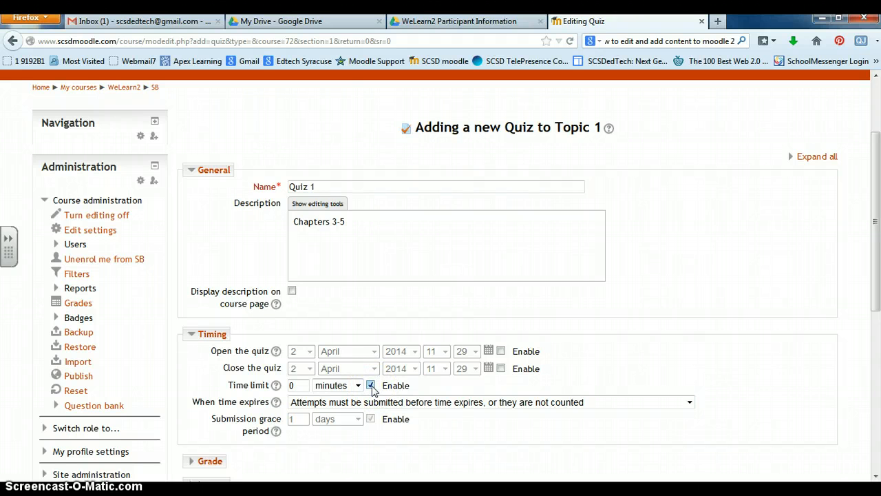
click(295, 385)
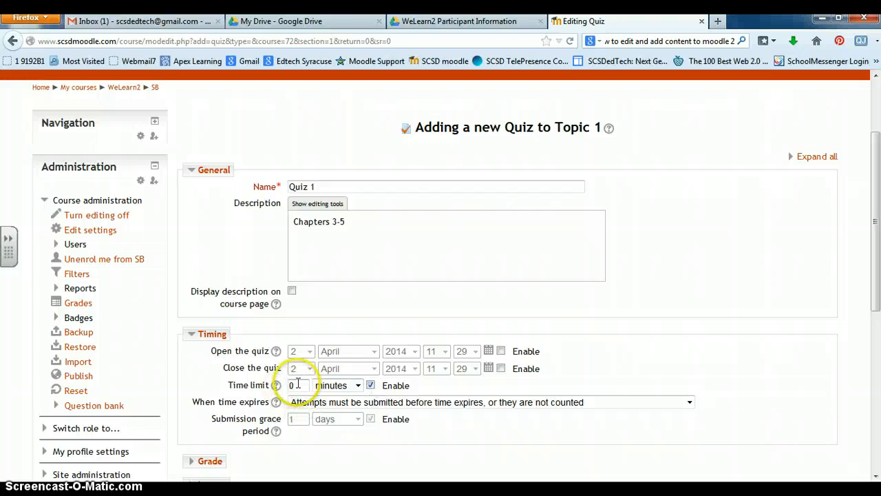
key(BackSpace)
text(30)
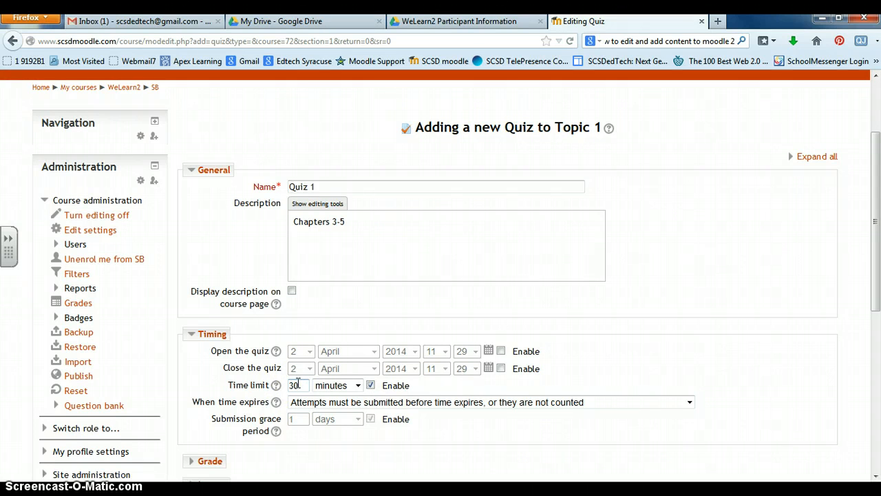
click(690, 403)
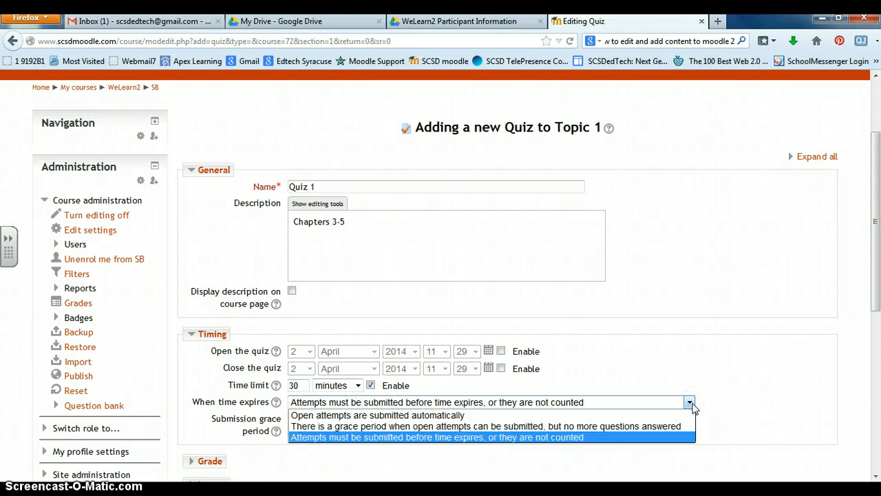
click(718, 402)
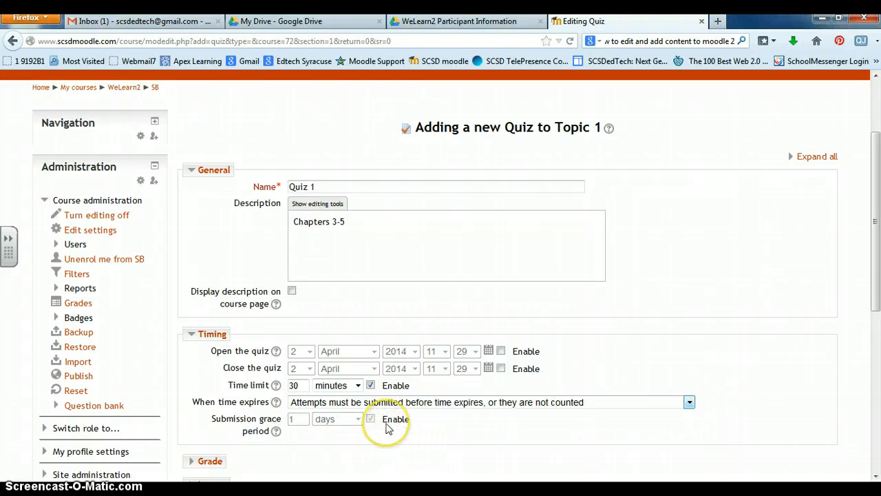
Step: Expand the Grade settings and review the choices for attempts allowed and grading method
scroll(270, 163, down, 5)
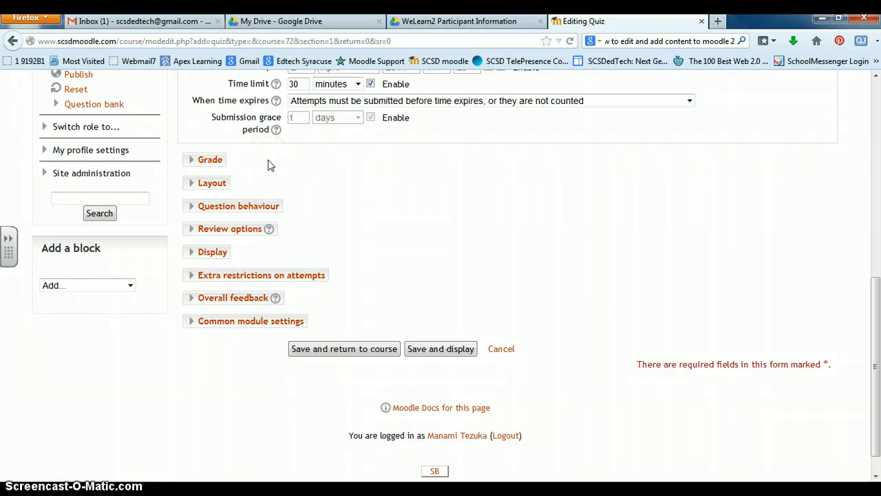
click(191, 161)
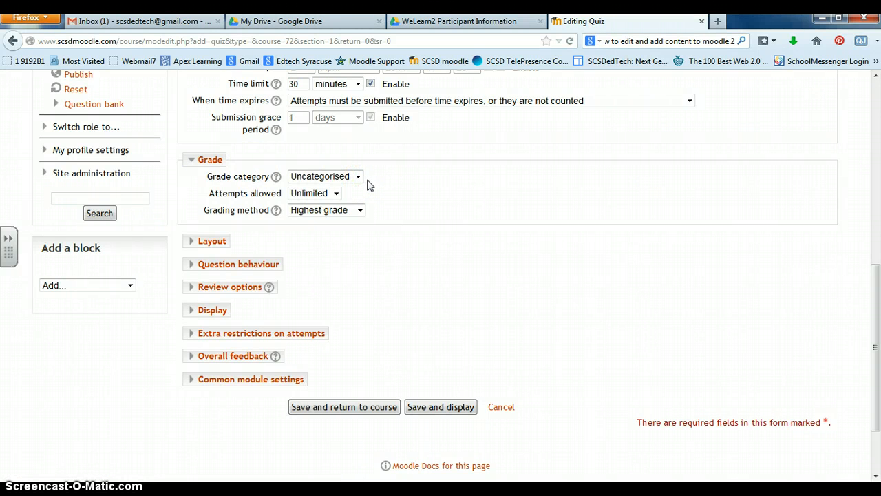
click(336, 195)
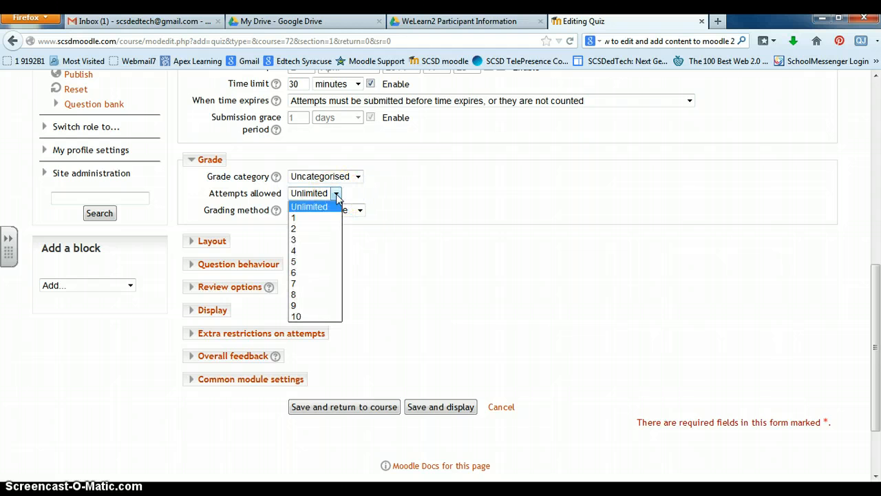
click(391, 199)
click(360, 210)
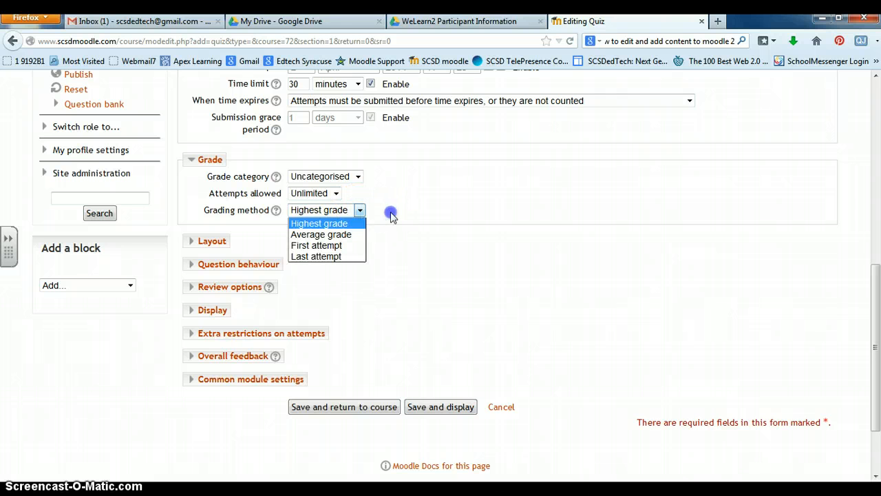
click(392, 214)
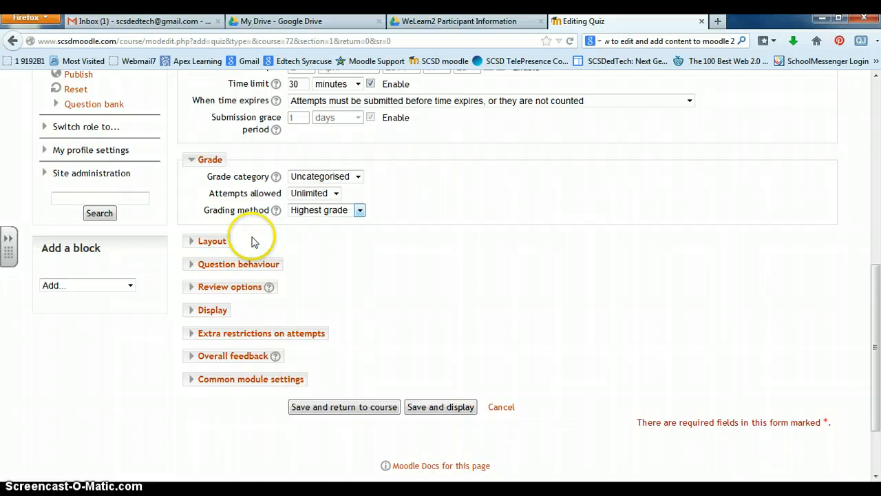
Step: Expand the Layout settings and review the choices for question order and new page
click(194, 240)
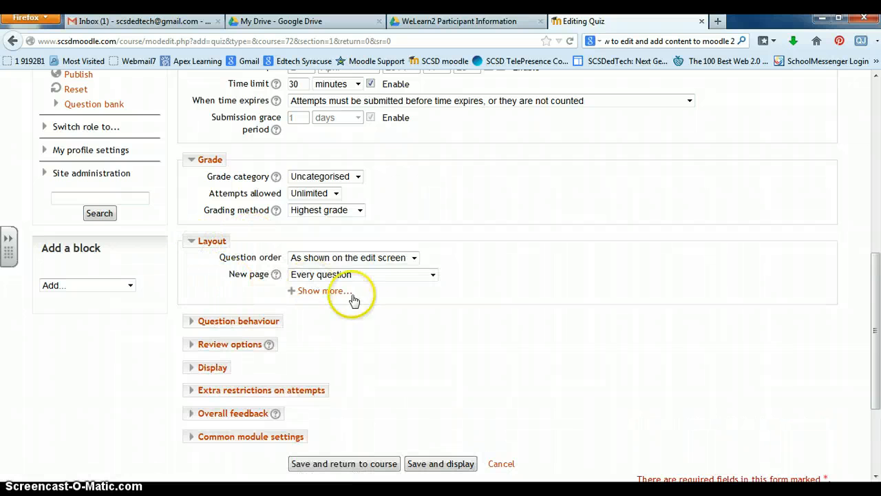
click(414, 259)
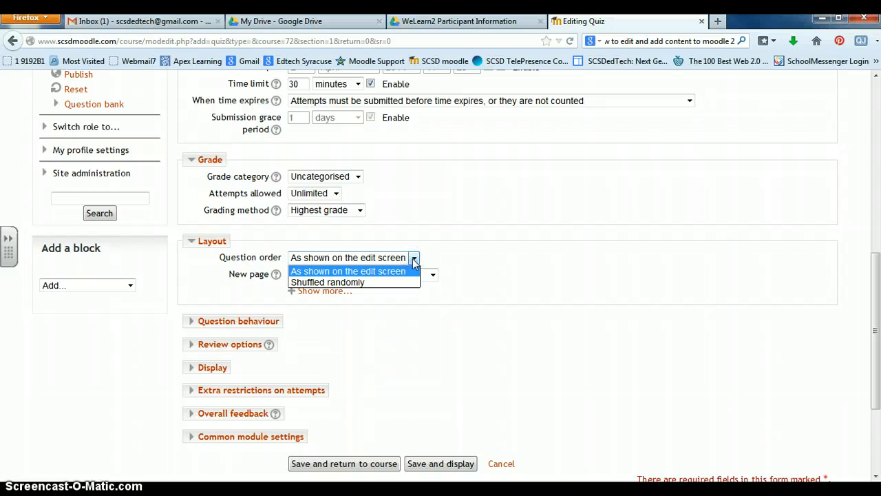
click(405, 283)
click(459, 240)
click(433, 276)
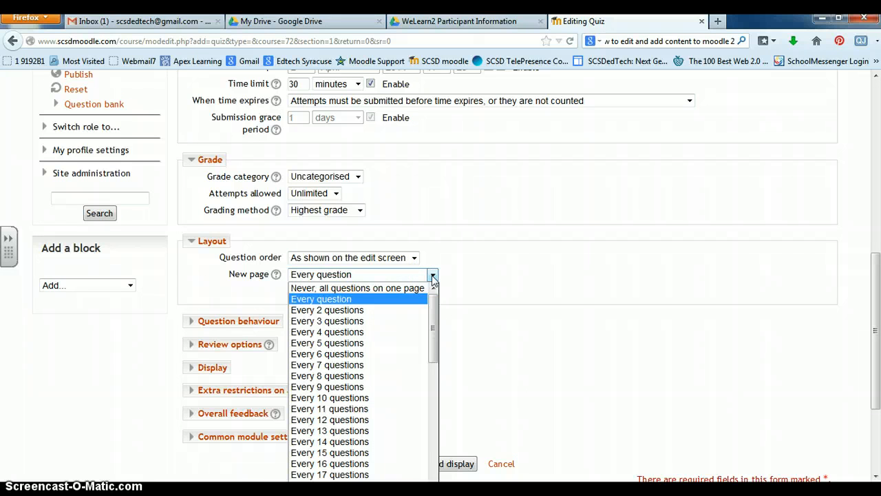
click(213, 166)
Step: Expand the Question behaviour settings and review the choices for shuffling within questions and how questions behave
scroll(212, 167, down, 4)
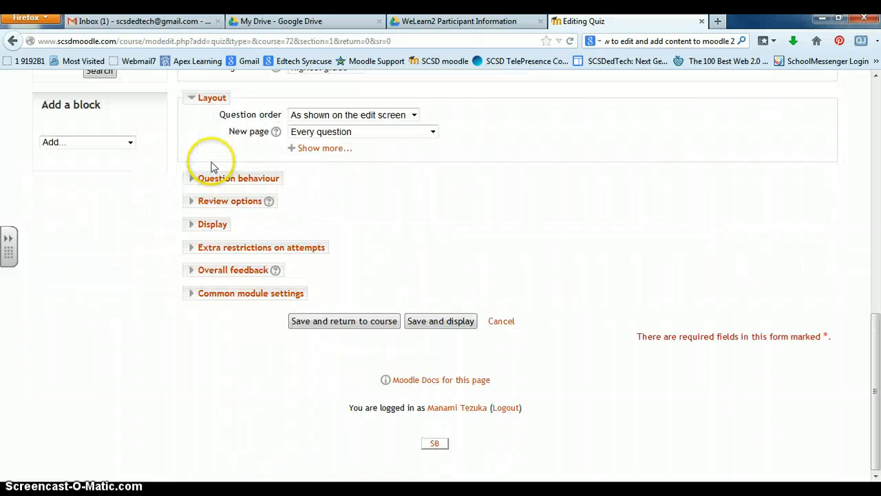
click(193, 181)
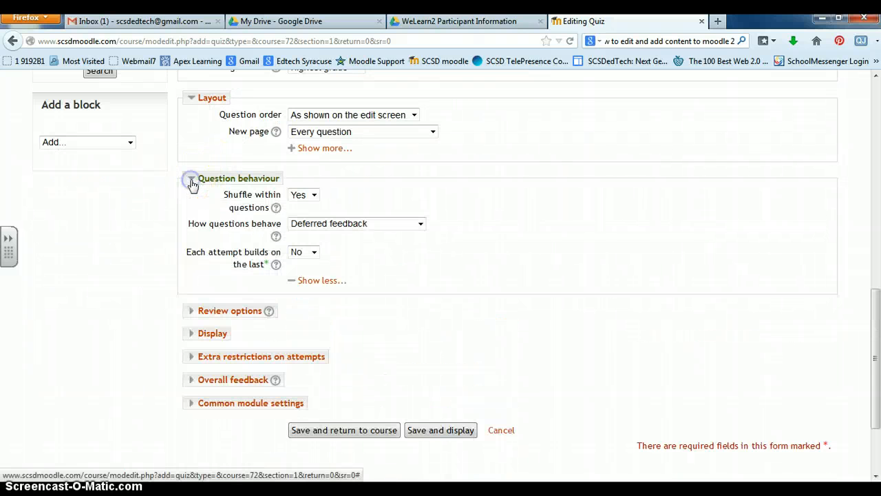
click(314, 197)
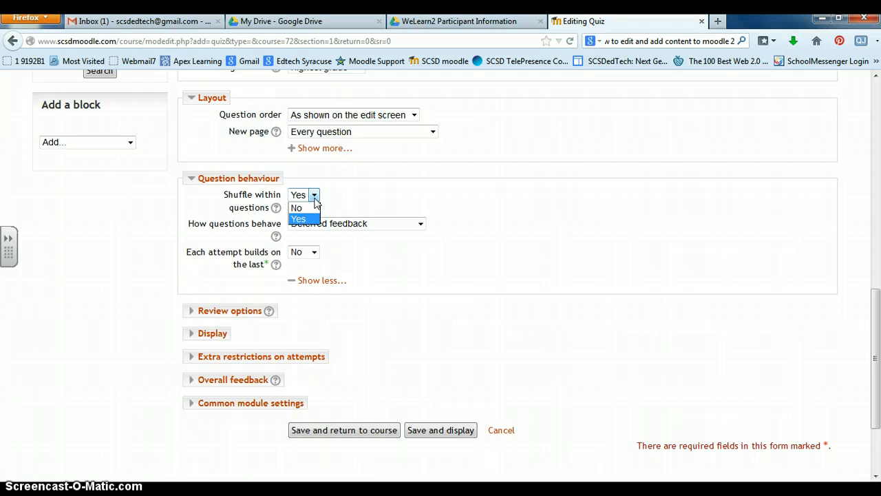
click(371, 185)
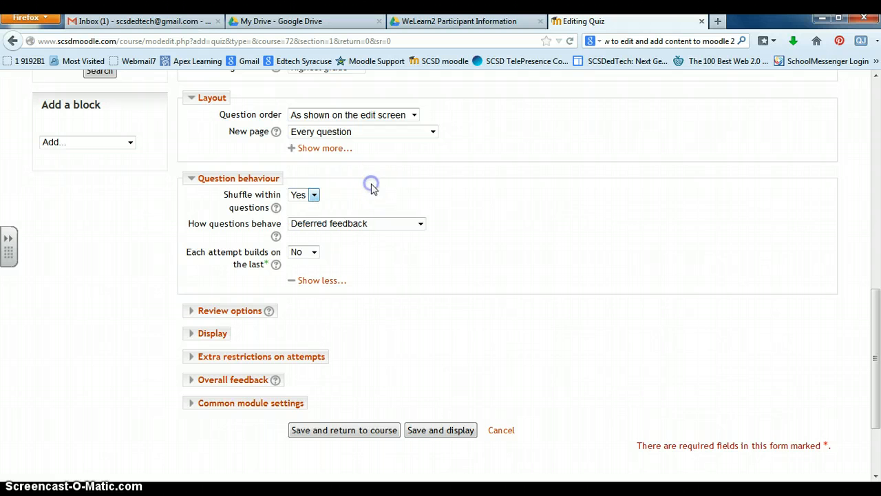
click(439, 214)
click(428, 231)
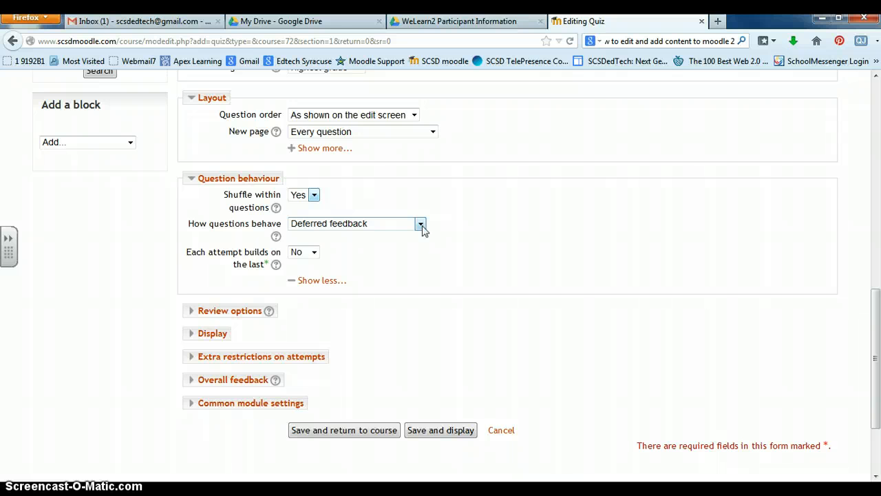
click(420, 224)
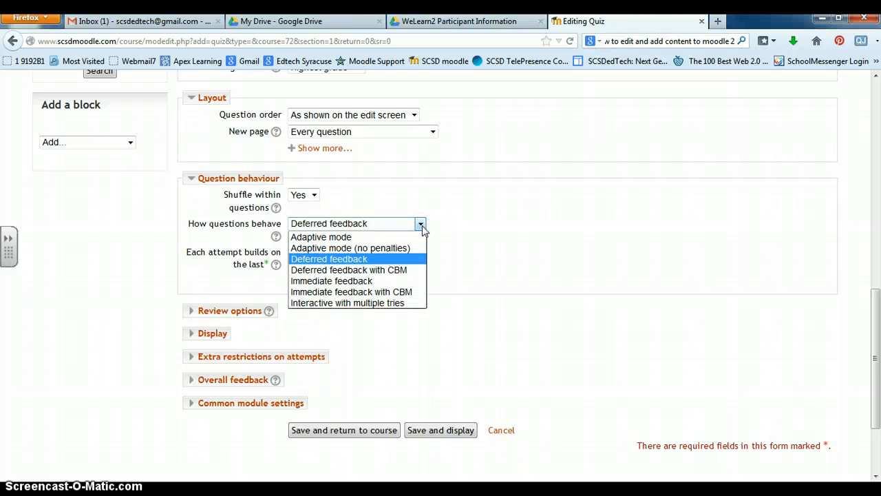
click(474, 253)
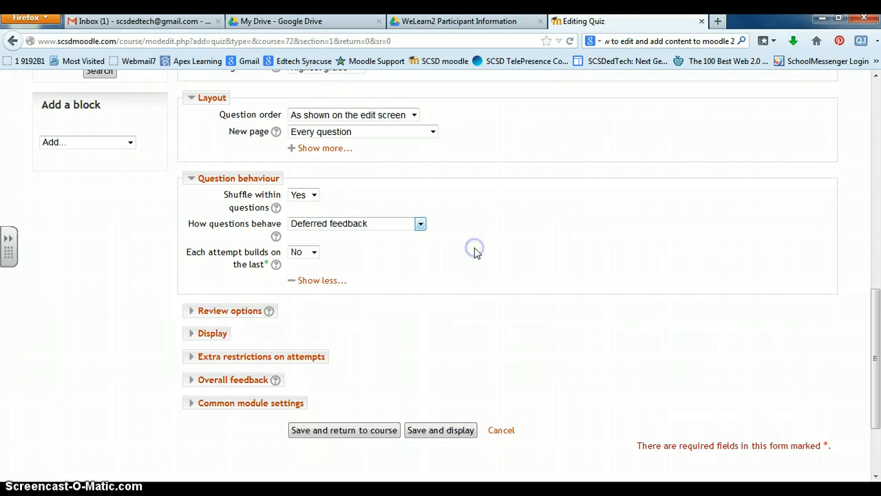
Step: Review the choices and read the help text for whether each attempt builds on the last
click(315, 254)
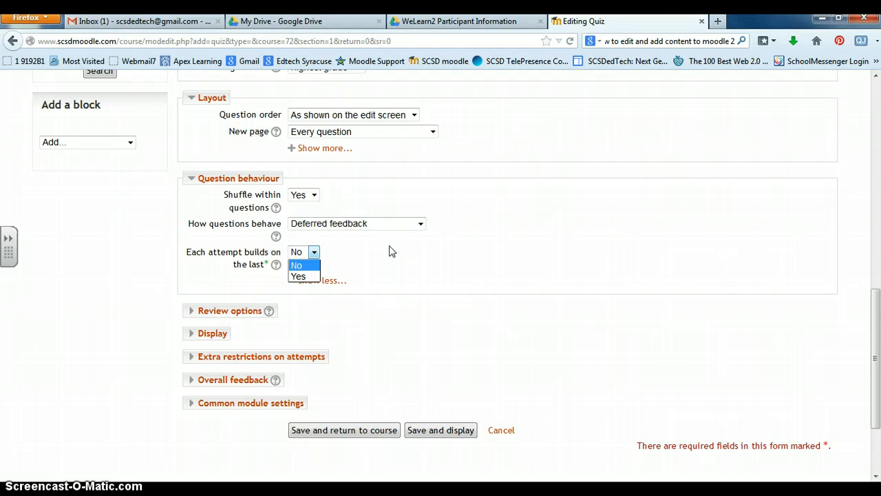
click(434, 313)
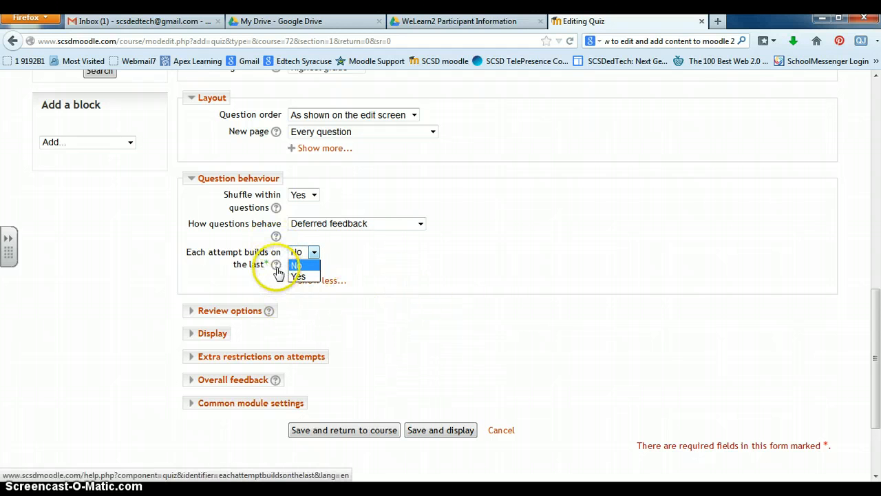
click(276, 266)
click(276, 267)
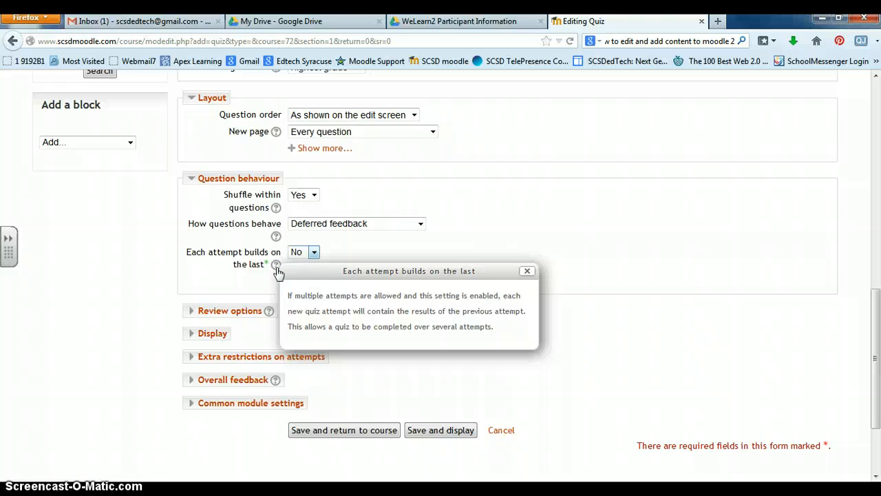
click(604, 299)
Step: Expand the Review options and Display sections and look over their settings
scroll(604, 299, down, 3)
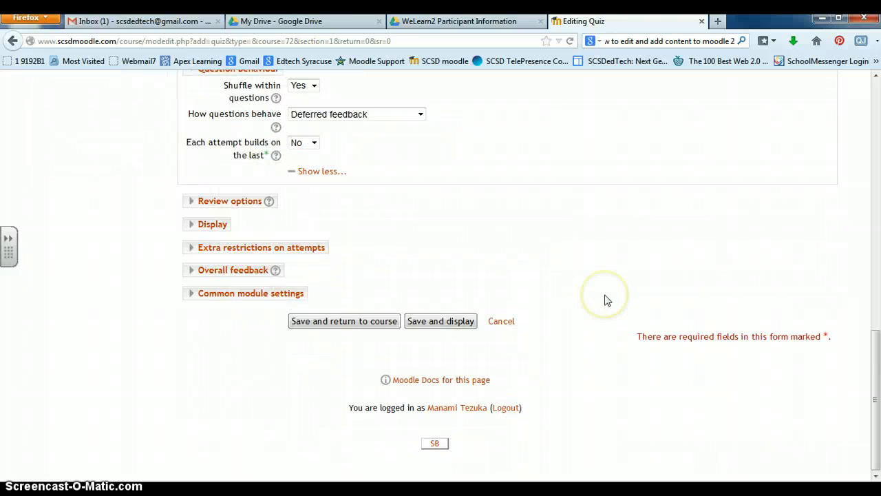
click(198, 202)
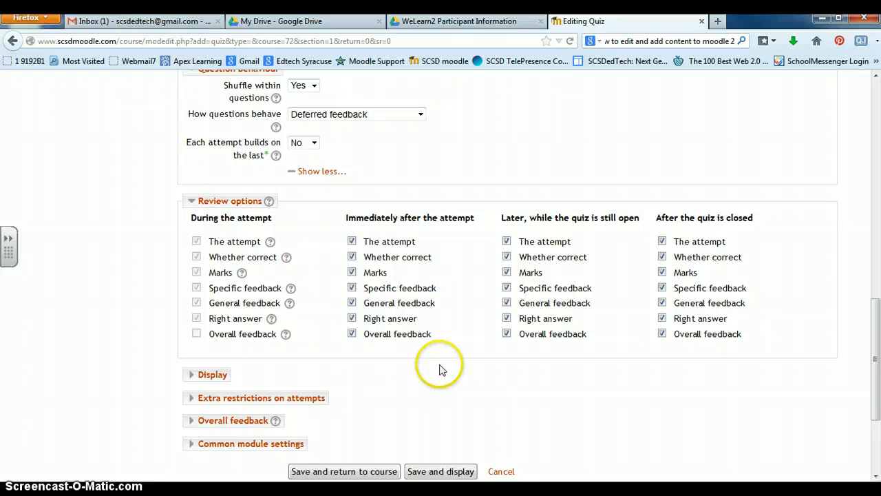
scroll(441, 369, down, 3)
click(204, 227)
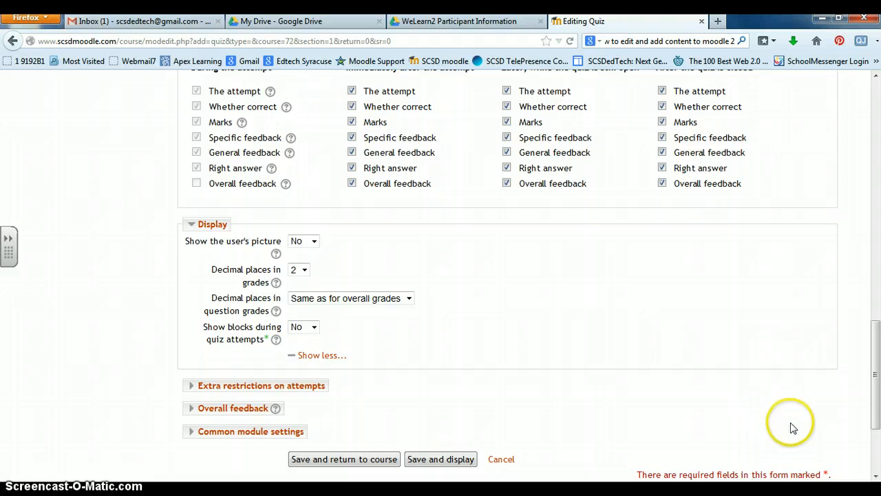
Step: Expand and look over the extra restrictions on attempts, overall feedback and common module settings
click(875, 475)
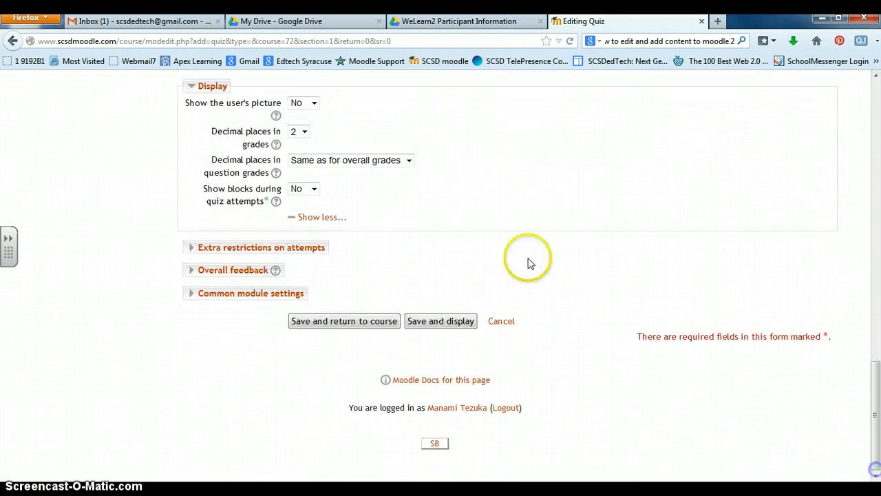
click(193, 248)
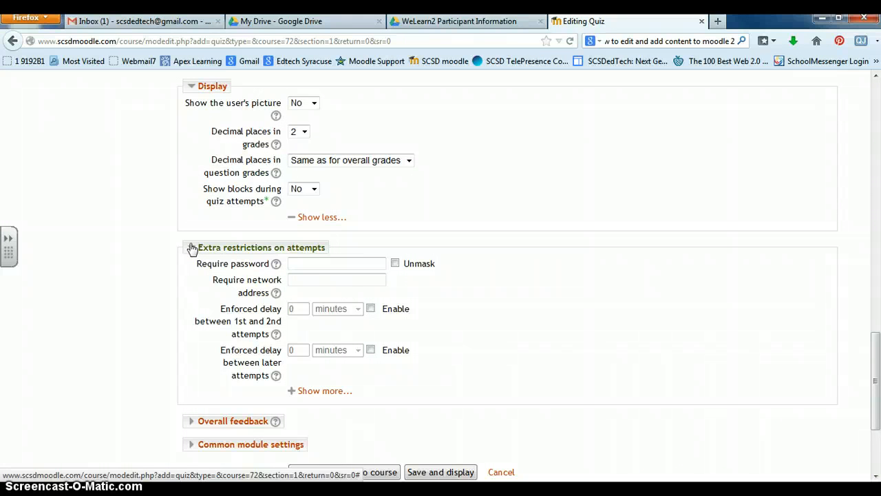
click(190, 423)
scroll(386, 413, down, 5)
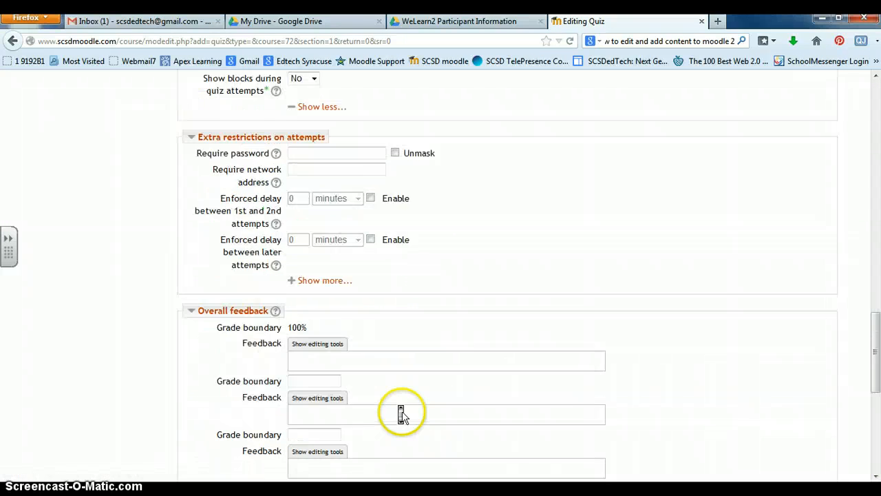
scroll(403, 413, down, 5)
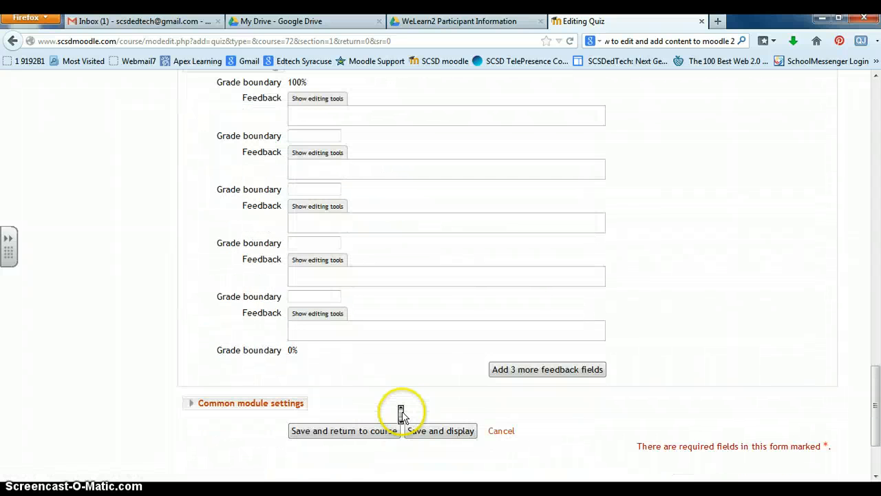
click(255, 405)
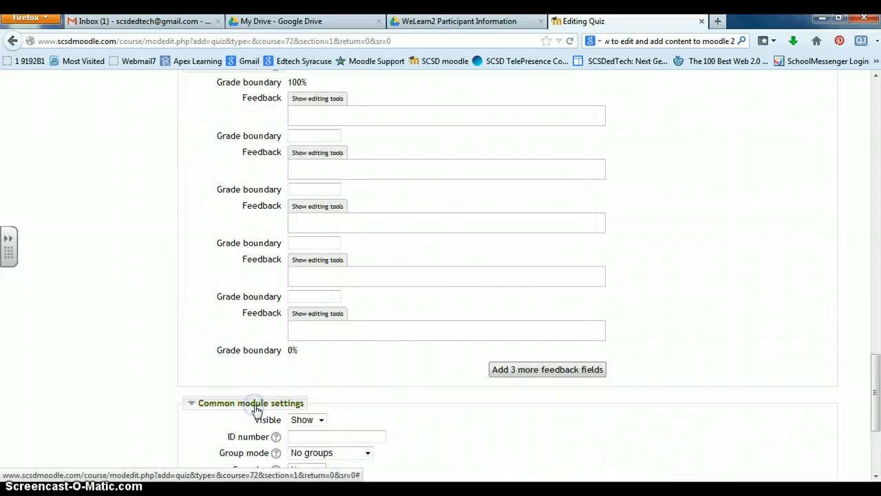
scroll(390, 437, down, 4)
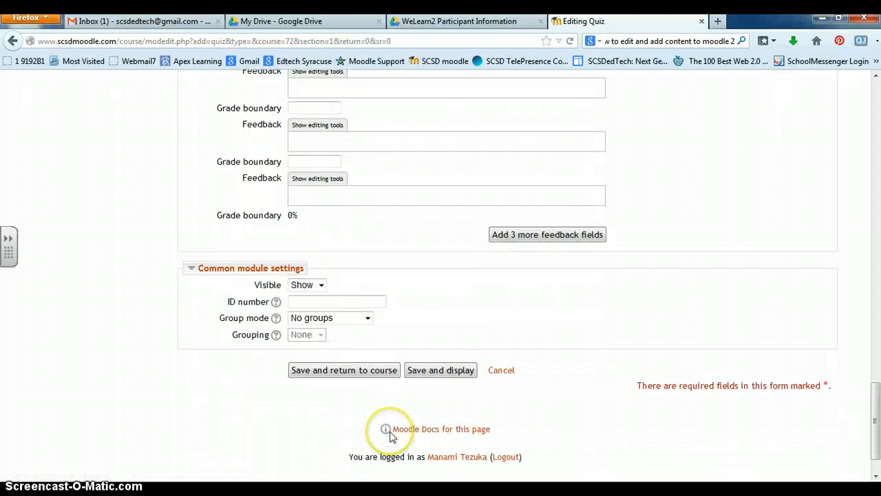